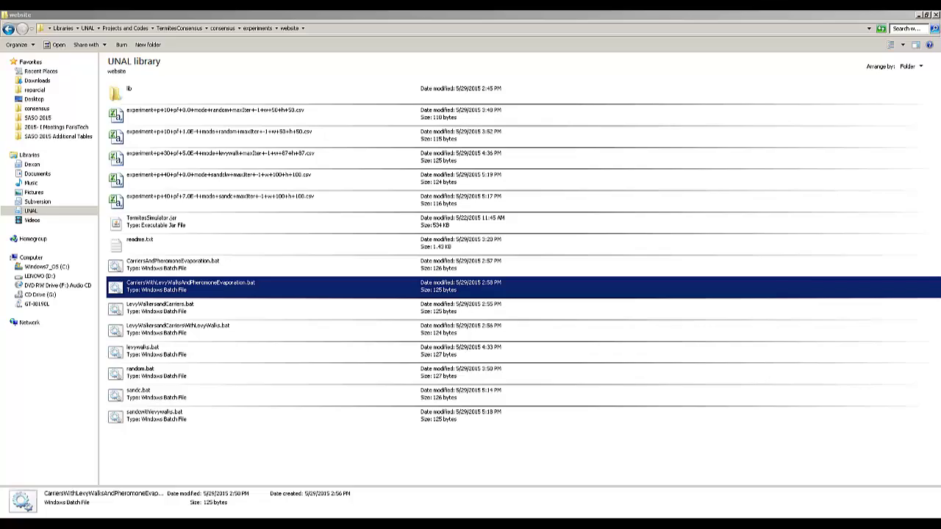
# Step: Select LevyWalkersandCarriers.bat in the website folder and bring up its context menu
pyautogui.click(174, 314)
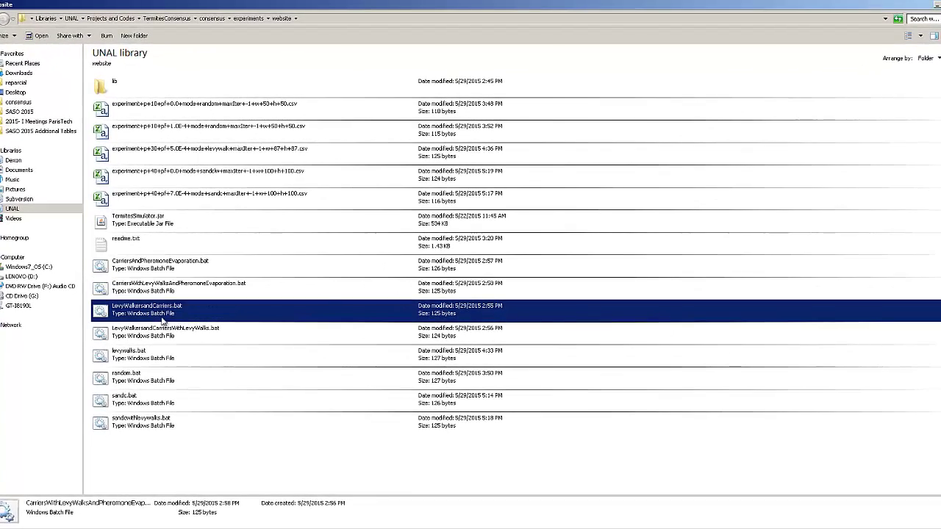
pyautogui.rightClick(163, 320)
pyautogui.click(118, 317)
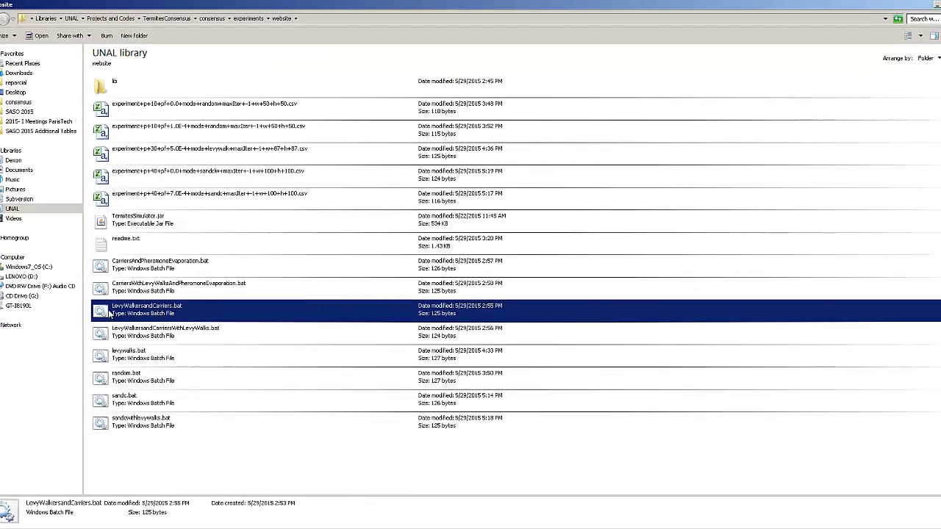
pyautogui.rightClick(182, 314)
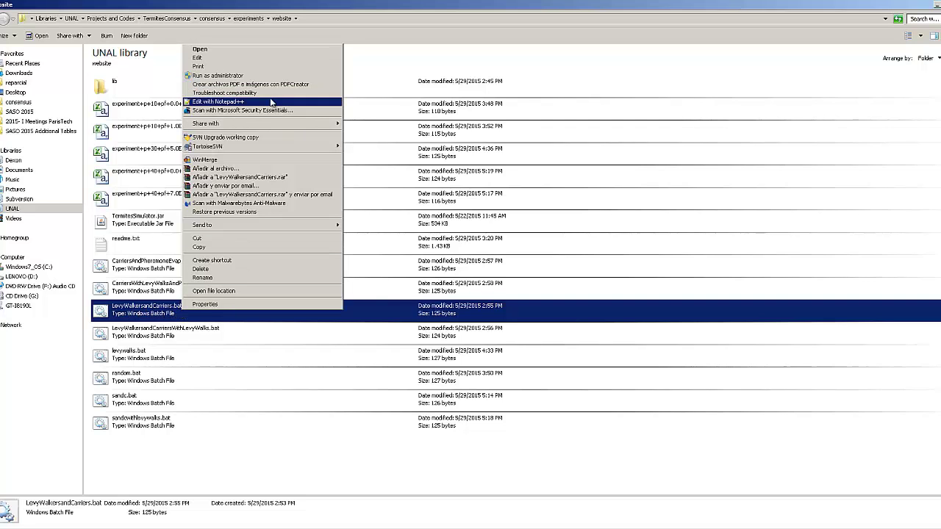
# Step: Edit LevyWalkersandCarriers.bat in Notepad++: arguments 40 0.0007 100 100 and graphsoff changed to graphson
pyautogui.click(332, 99)
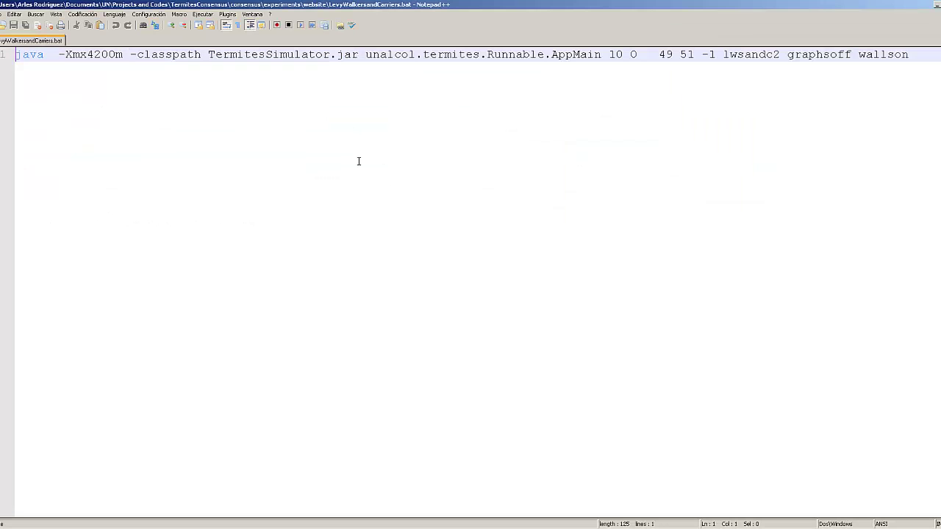
pyautogui.doubleClick(619, 53)
pyautogui.write('40')
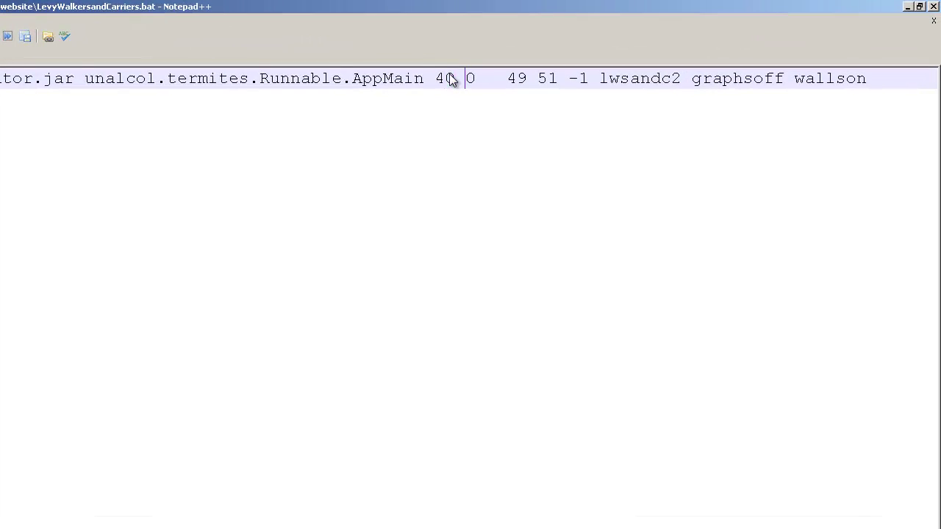
pyautogui.press('BackSpace')
pyautogui.press('BackSpace')
pyautogui.press('BackSpace')
pyautogui.press('BackSpace')
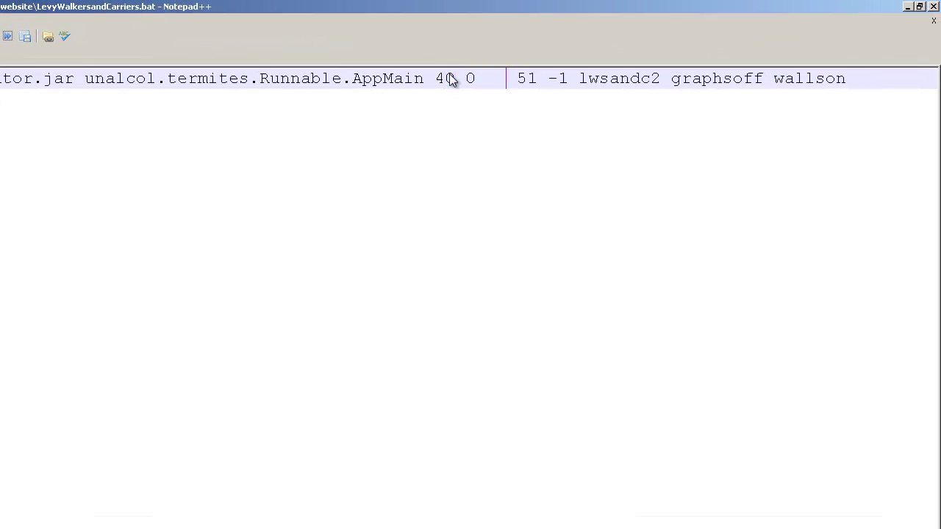
pyautogui.write('100')
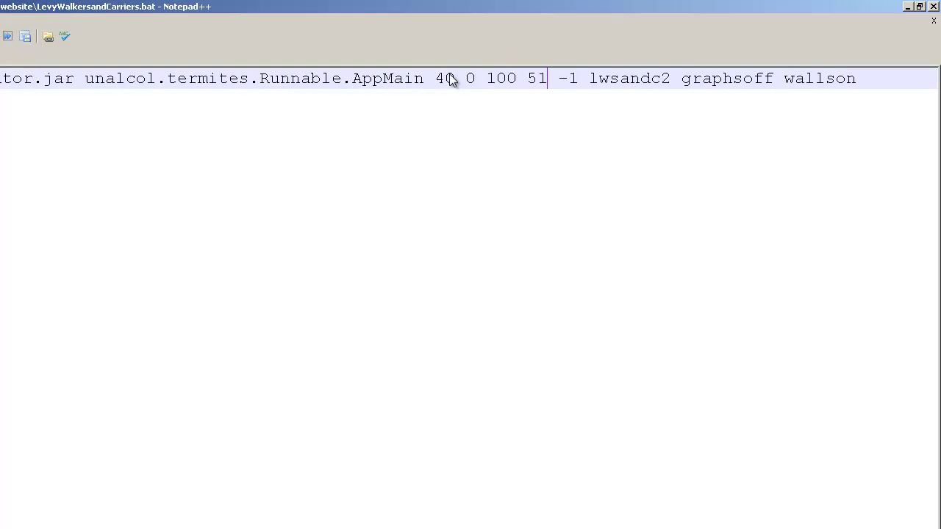
pyautogui.press('BackSpace')
pyautogui.press('BackSpace')
pyautogui.write('100')
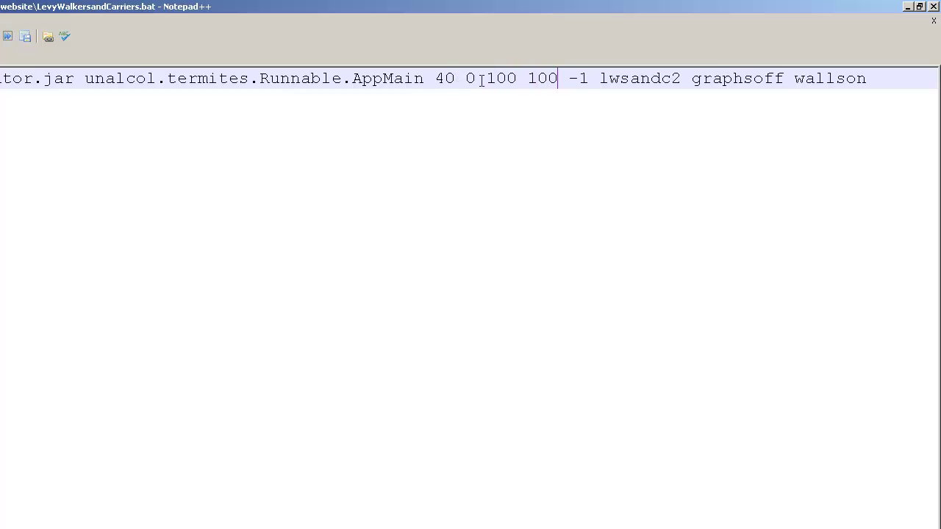
pyautogui.write('.000')
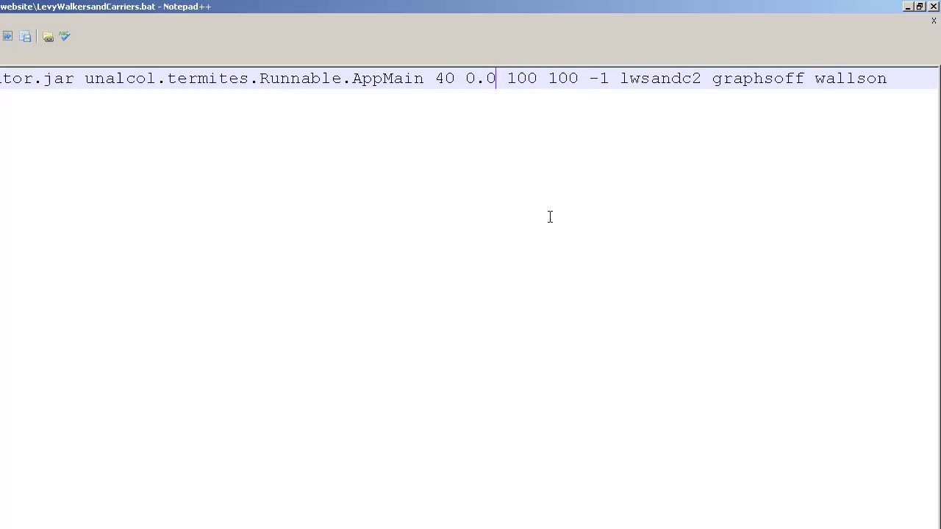
pyautogui.write('7')
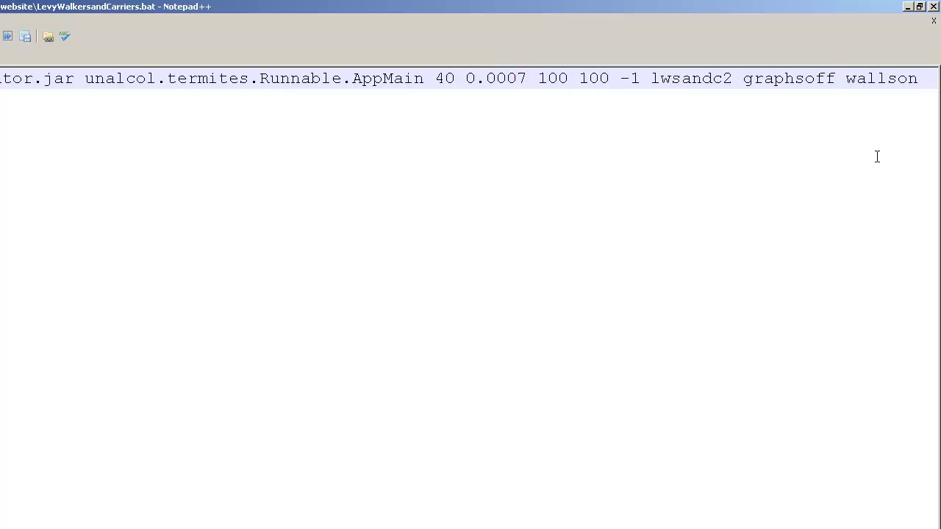
pyautogui.press('BackSpace')
pyautogui.press('BackSpace')
pyautogui.write('n')
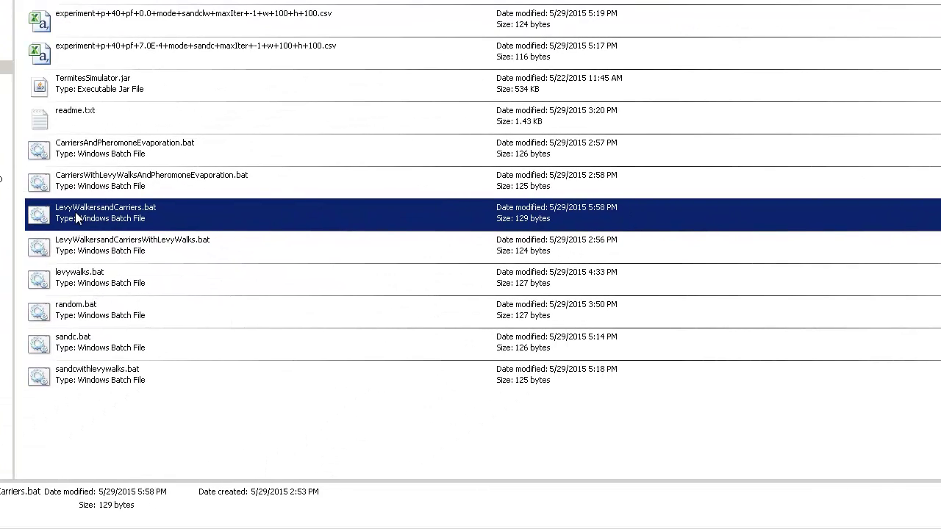
# Step: Run LevyWalkersandCarriers.bat and let the lwsandc2 simulation finish after 6813 iterations
pyautogui.click(75, 211)
pyautogui.click(46, 224)
pyautogui.doubleClick(46, 225)
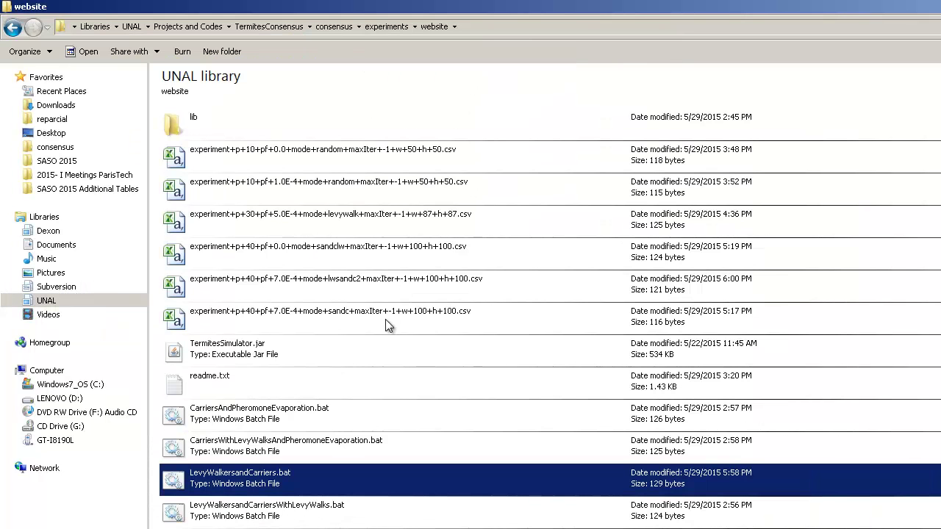
# Step: Open the experiment+p+40+pf+7.0E-4+mode+lwsandc2 results CSV in Excel
pyautogui.click(341, 225)
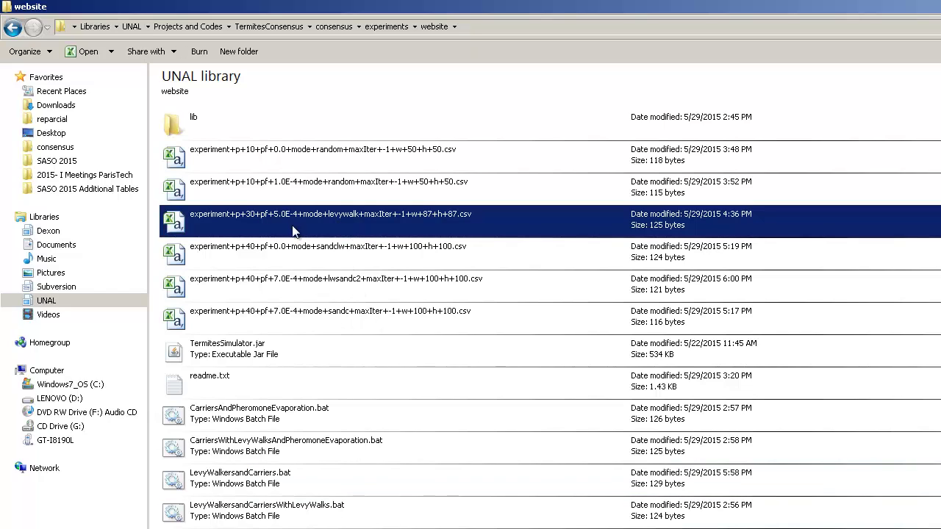
pyautogui.click(260, 289)
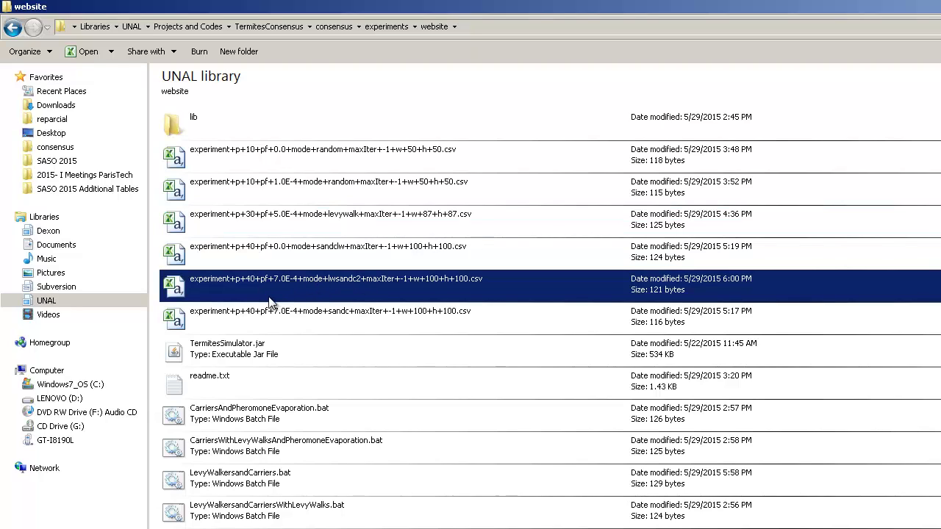
pyautogui.doubleClick(251, 296)
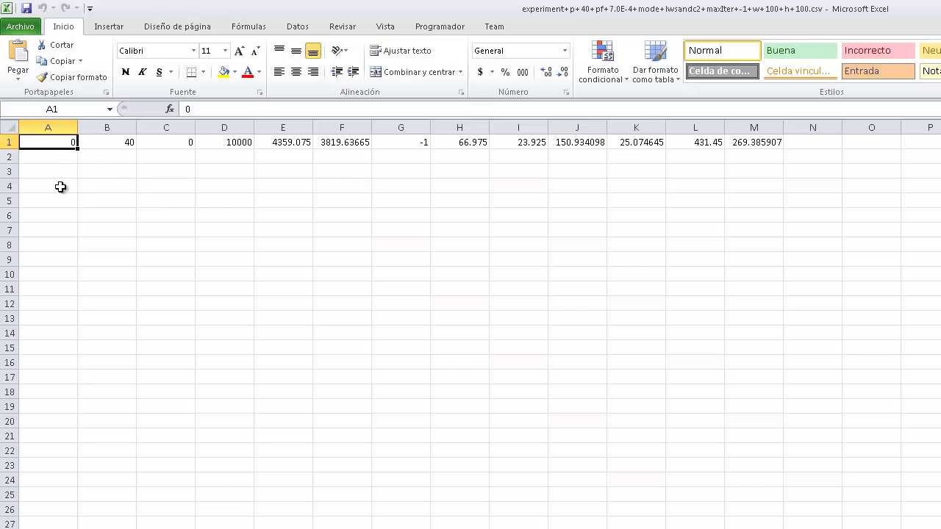
# Step: Check cells G1 (-1) and D1 (10000), then close the results workbook
pyautogui.click(410, 145)
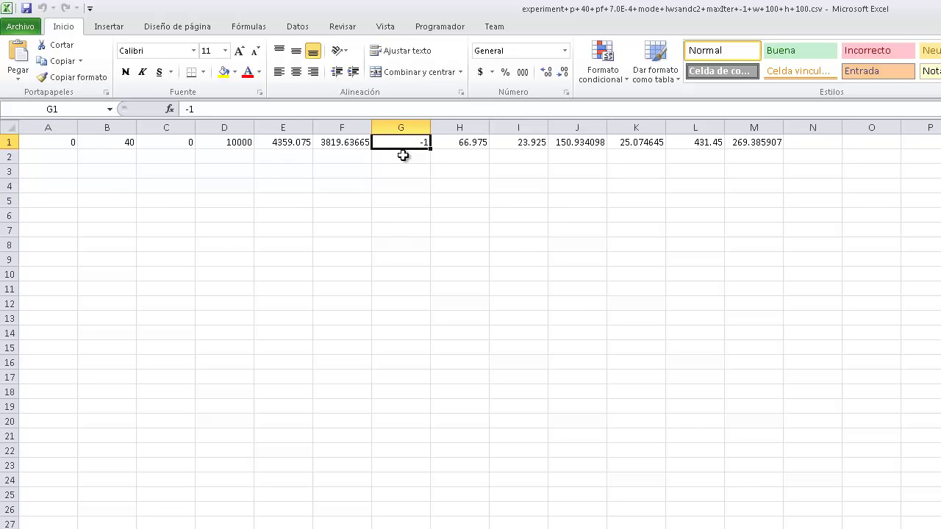
pyautogui.click(229, 142)
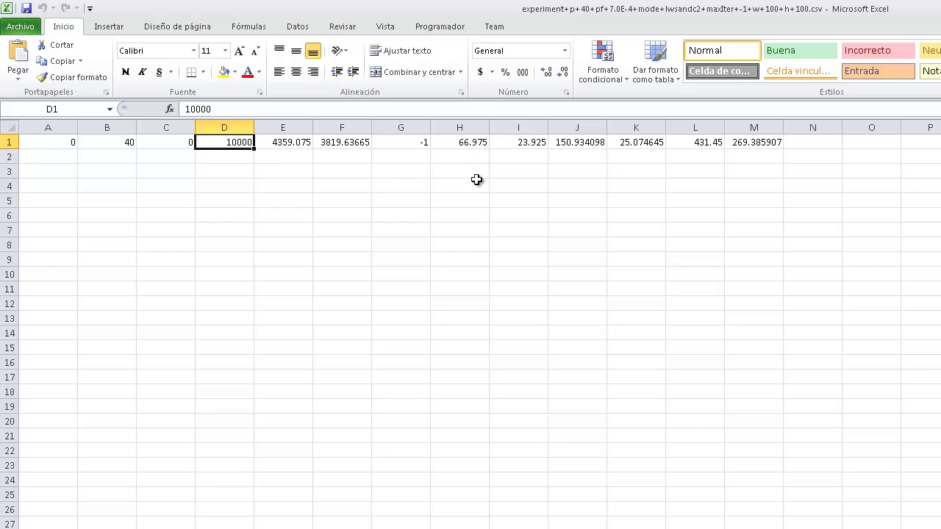
pyautogui.hotkey('ctrl', 'w')
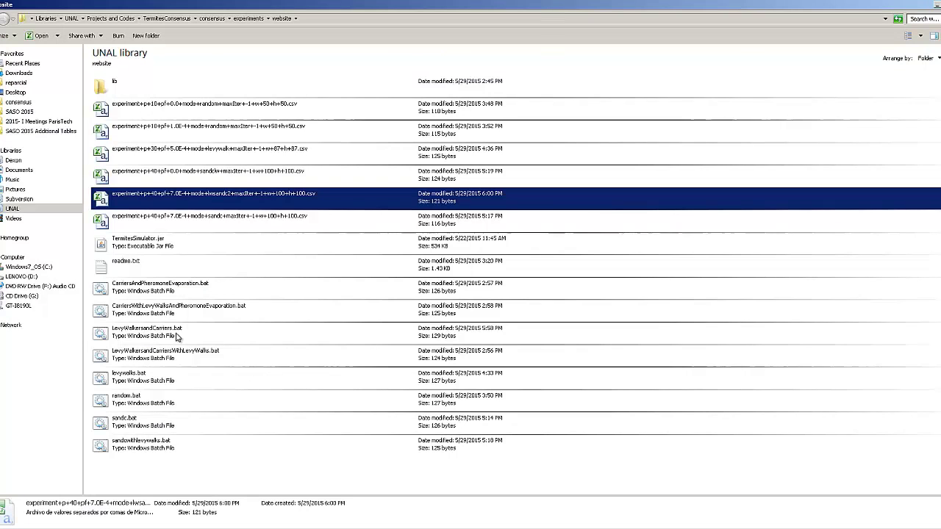
# Step: Open LevyWalkersandCarriersWithLevyWalks.bat in Notepad and change its arguments to 40 0 100 100
pyautogui.rightClick(171, 366)
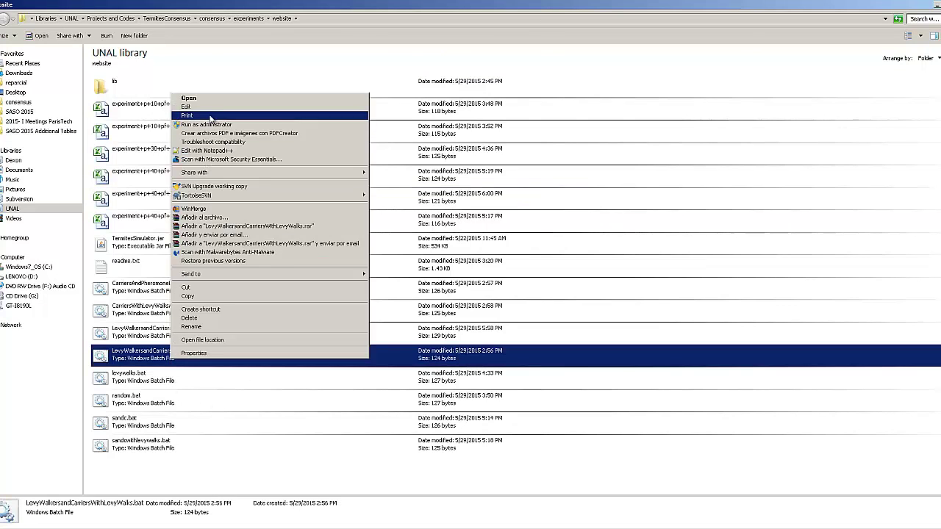
pyautogui.click(195, 106)
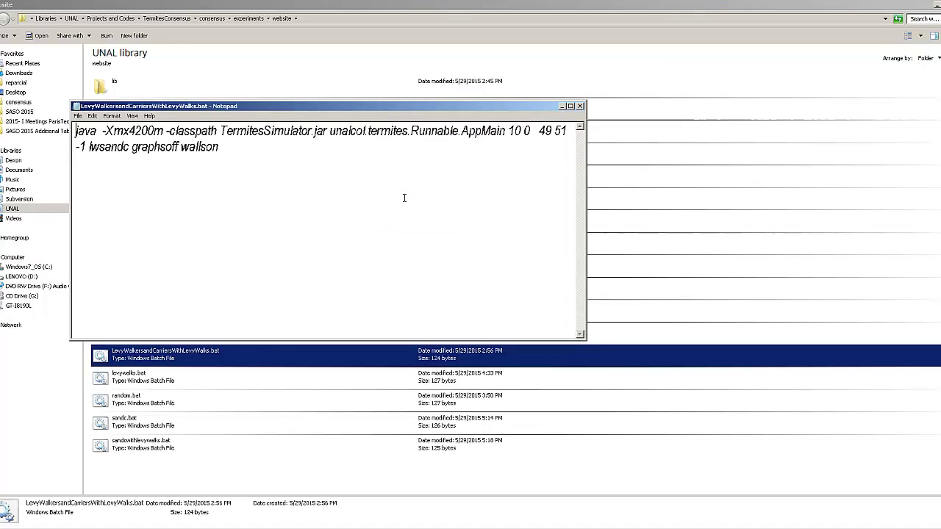
pyautogui.click(570, 107)
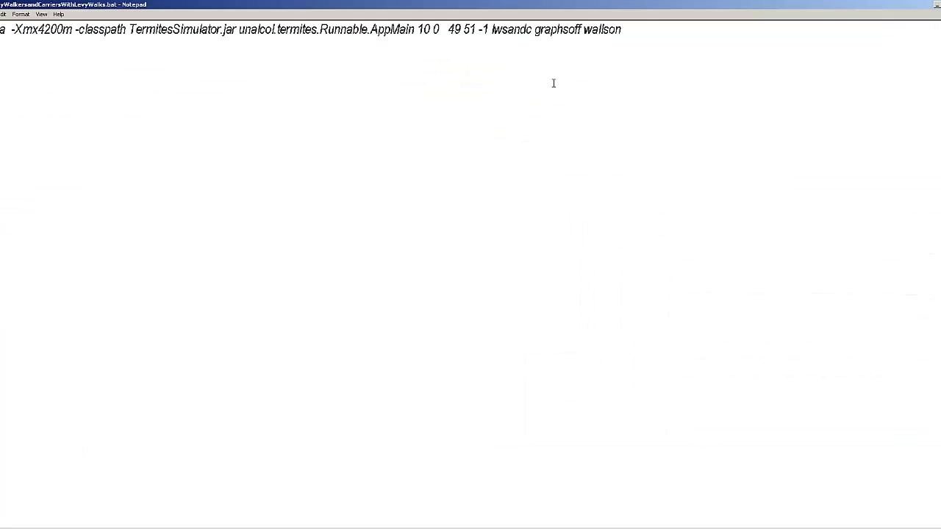
pyautogui.press('BackSpace')
pyautogui.press('BackSpace')
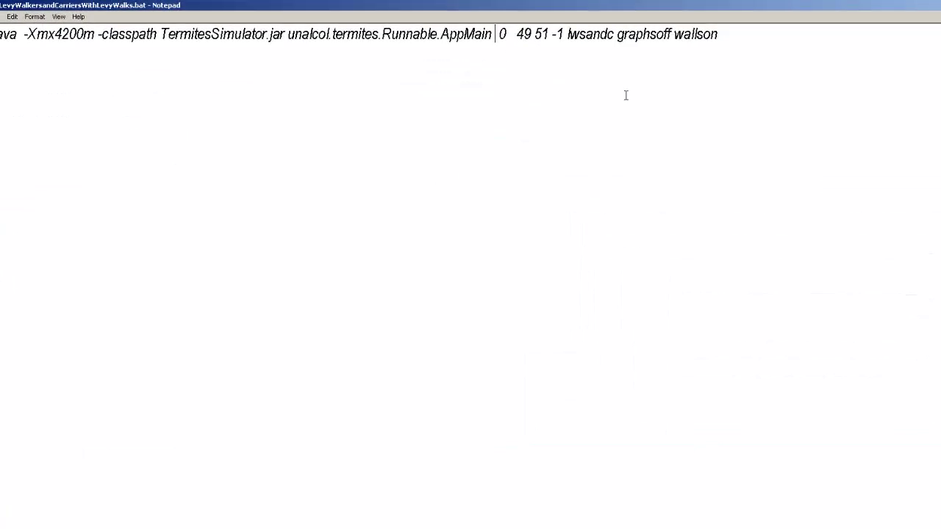
pyautogui.write('40')
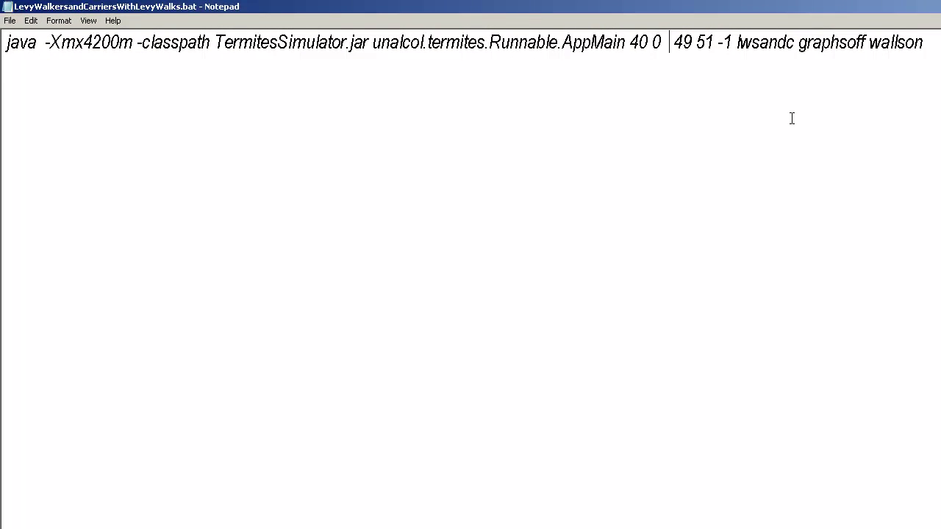
pyautogui.press('Right')
pyautogui.press('BackSpace')
pyautogui.press('BackSpace')
pyautogui.write('1')
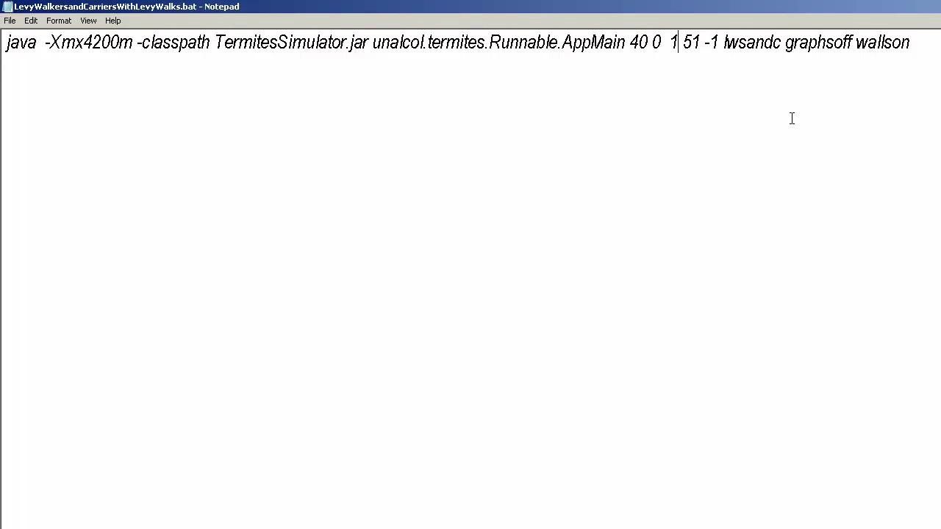
pyautogui.write('00')
pyautogui.press('BackSpace')
pyautogui.press('BackSpace')
pyautogui.write('100')
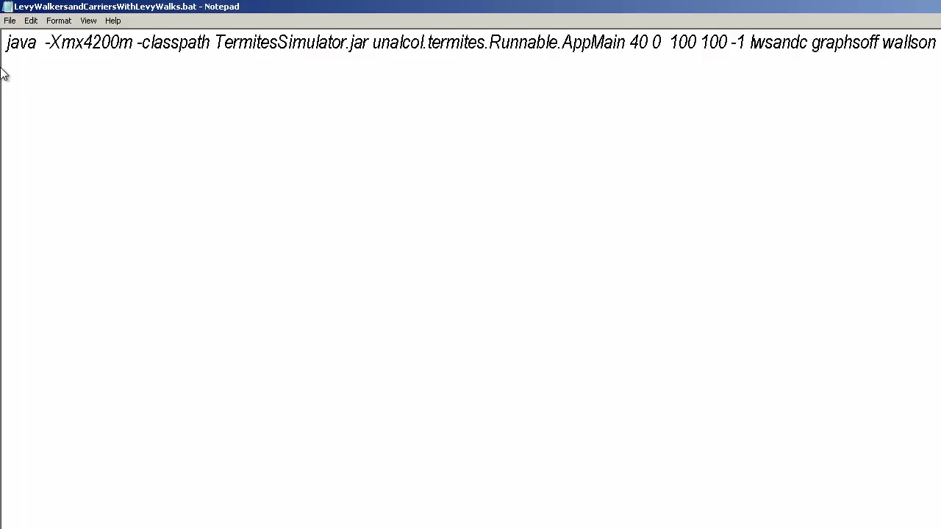
# Step: Save the file, change graphsoff to graphson, and close Notepad
pyautogui.click(9, 20)
pyautogui.click(35, 60)
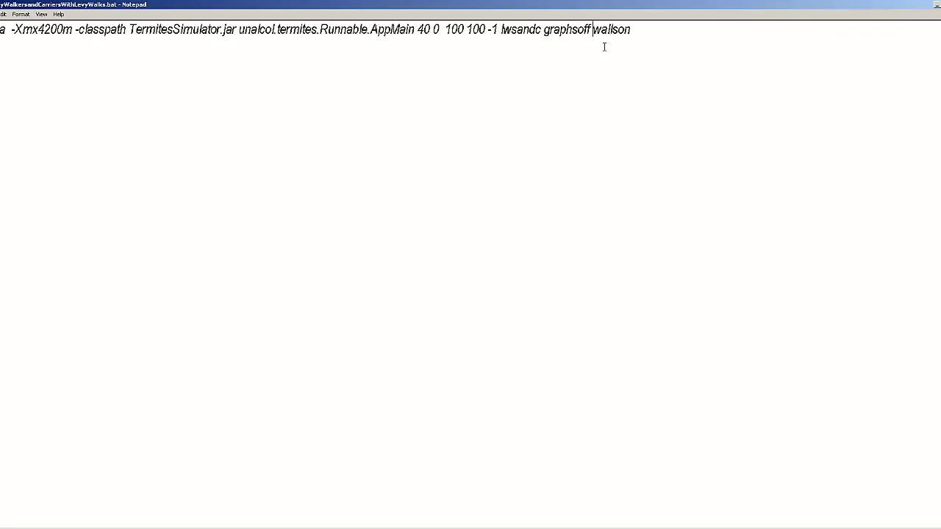
pyautogui.press('BackSpace')
pyautogui.press('BackSpace')
pyautogui.write('n')
pyautogui.hotkey('alt', 'F4')
# Step: Keep the edits and run LevyWalkersandCarriersWithLevyWalks.bat with live graphs until round 1722
pyautogui.click(449, 284)
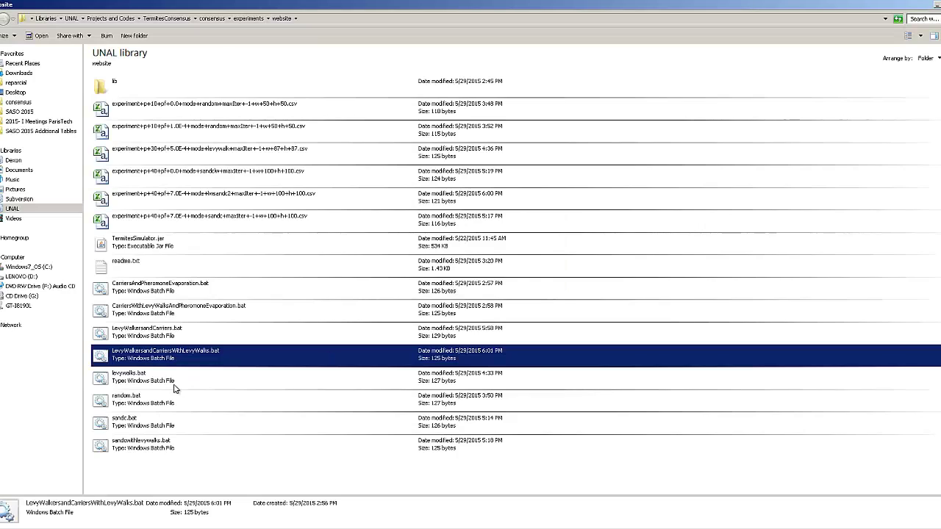
pyautogui.doubleClick(175, 362)
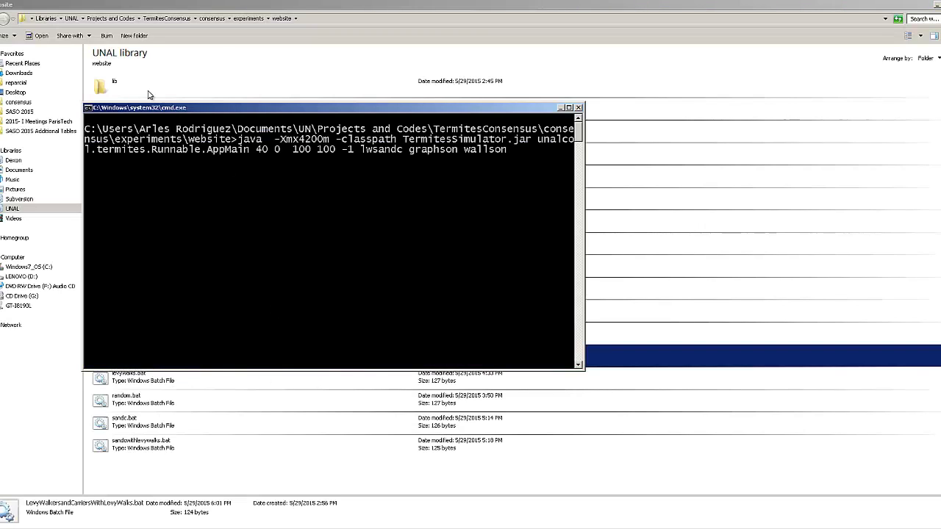
pyautogui.moveTo(133, 8); pyautogui.dragTo(378, 29)
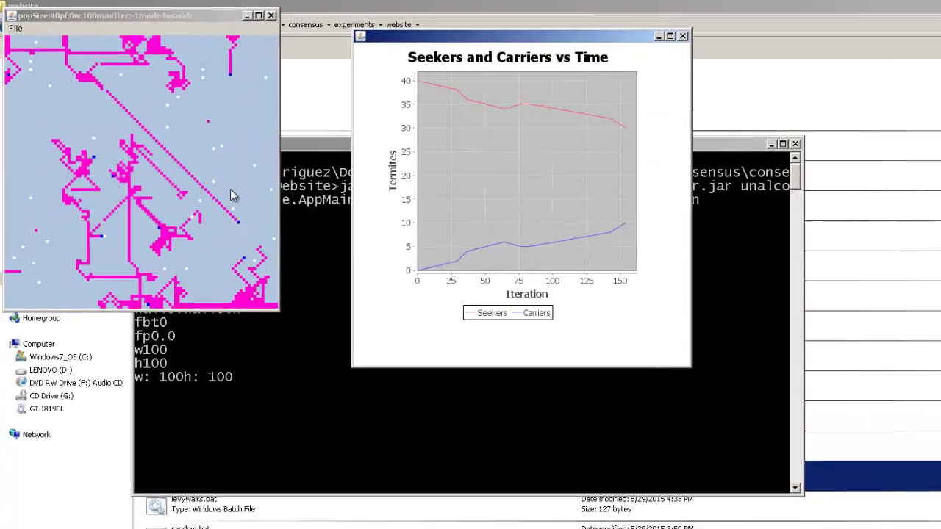
pyautogui.click(233, 193)
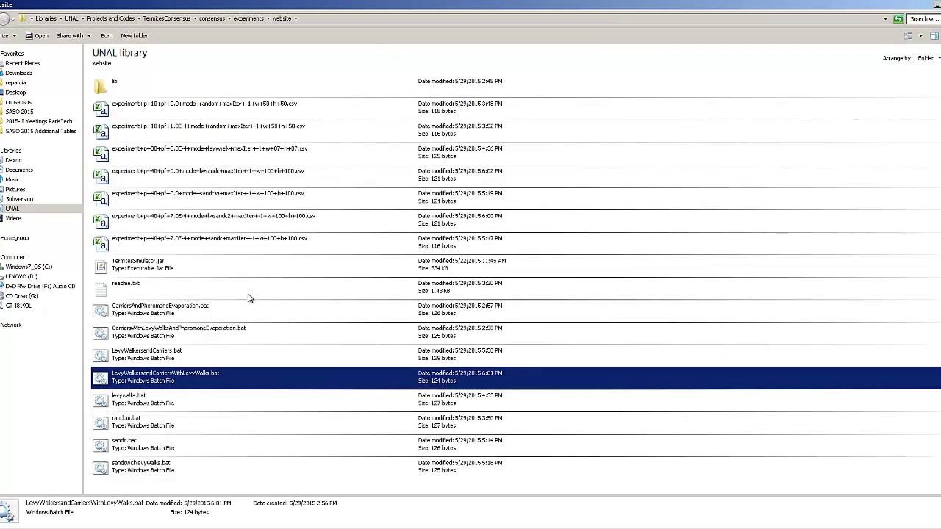
# Step: Open the experiment+p+40+pf+0.0+mode+lwsandc results CSV in Excel
pyautogui.click(176, 240)
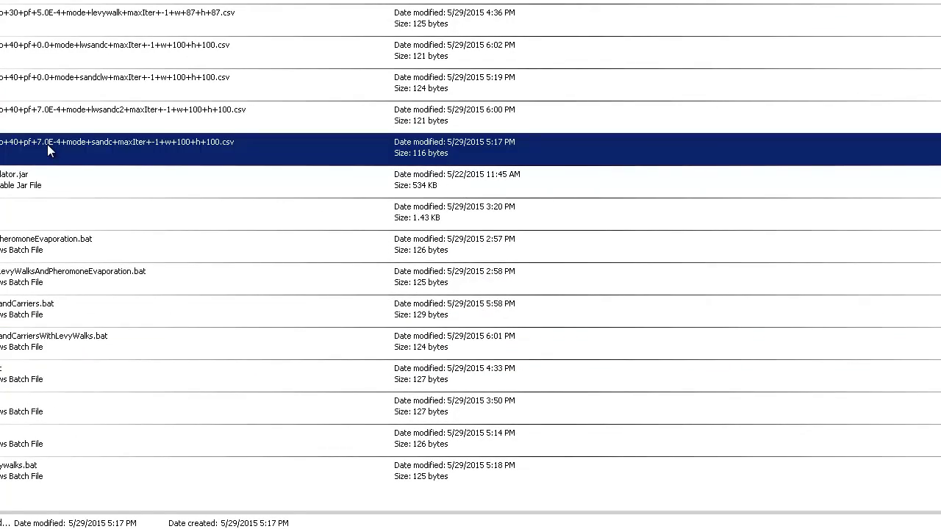
pyautogui.click(59, 116)
pyautogui.click(85, 48)
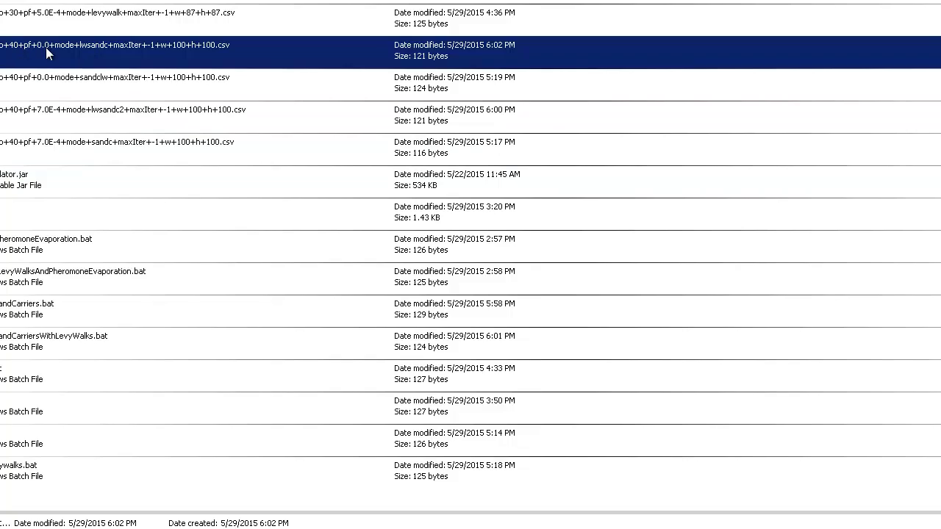
pyautogui.doubleClick(95, 45)
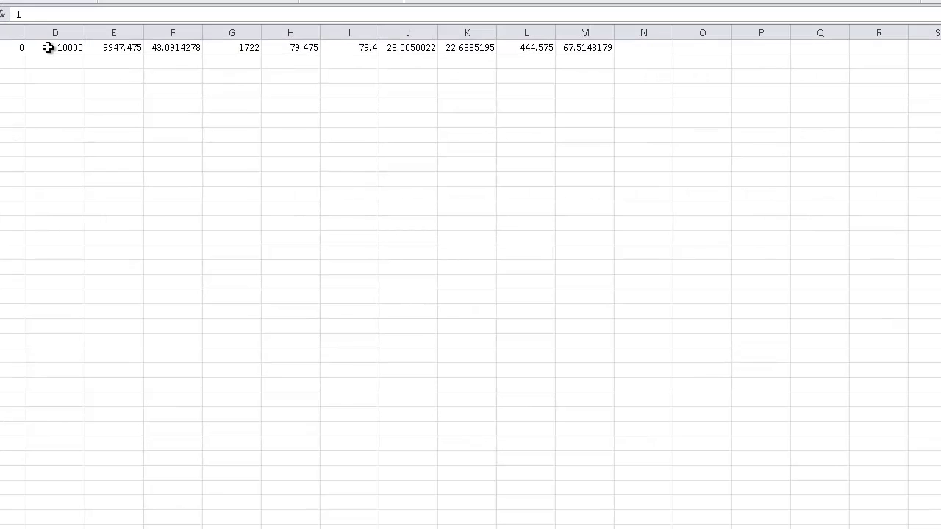
# Step: Read D1 (10000), E1 (9947.475) and G1 (1722), then close the workbook and Excel
pyautogui.click(132, 97)
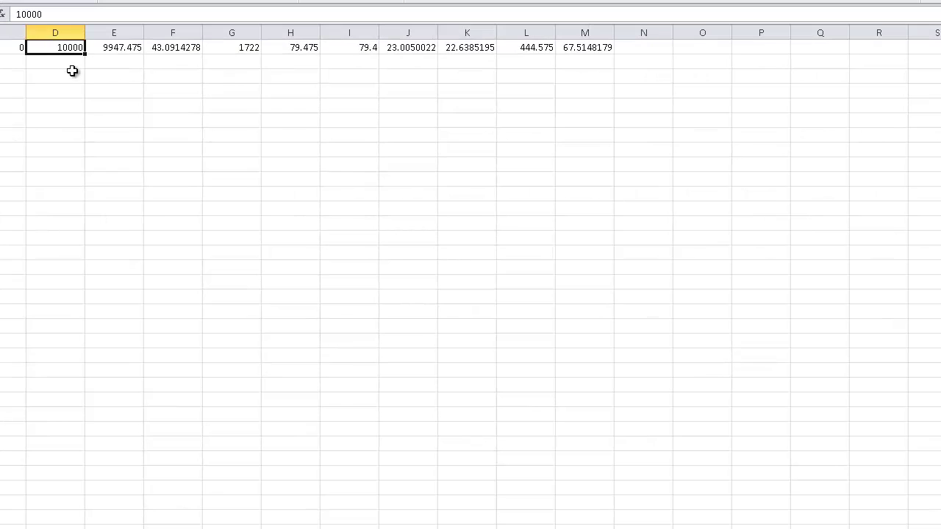
pyautogui.click(111, 47)
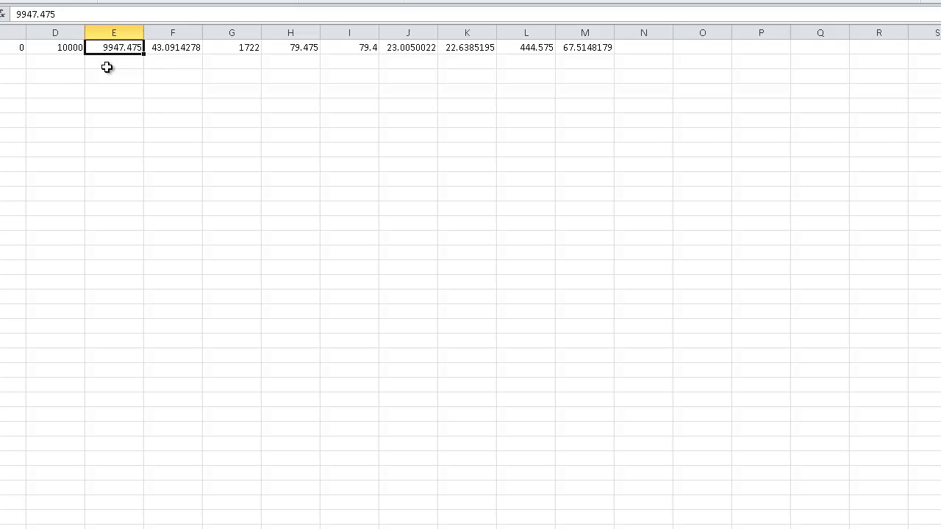
pyautogui.click(234, 50)
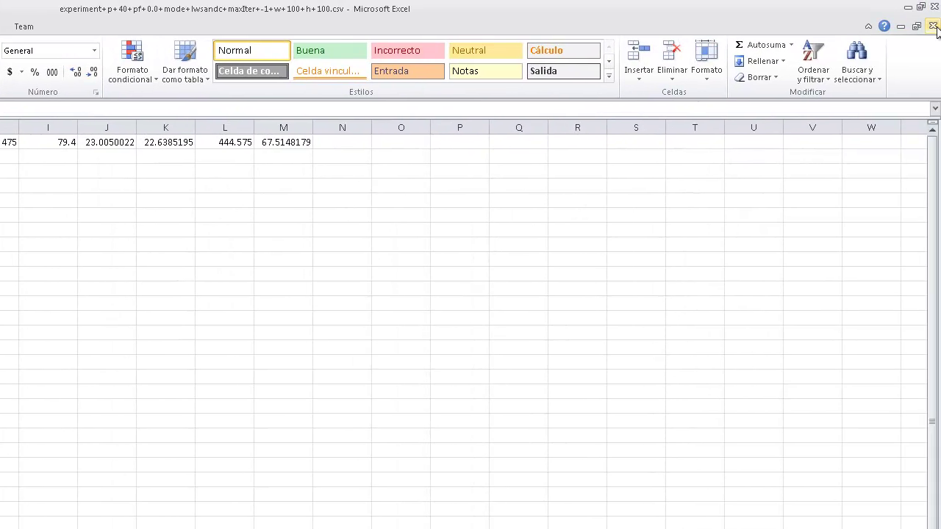
pyautogui.click(933, 27)
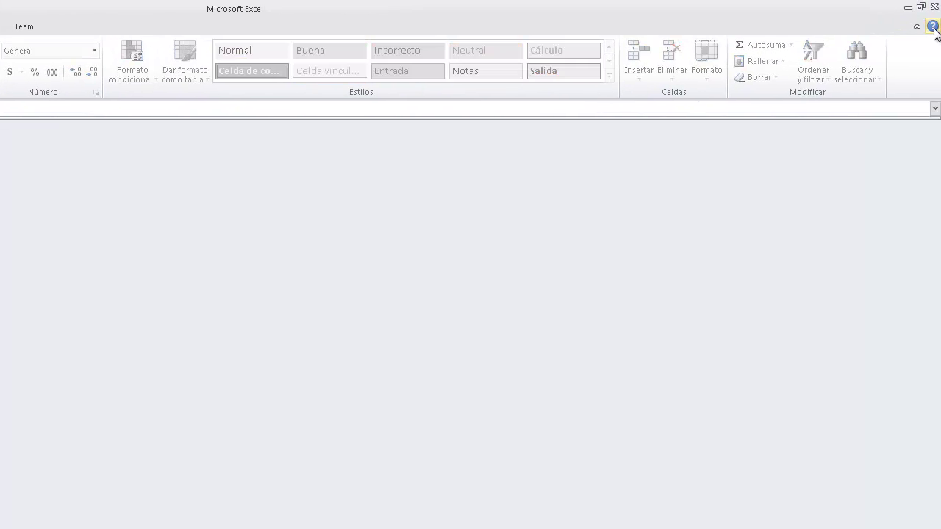
pyautogui.click(935, 6)
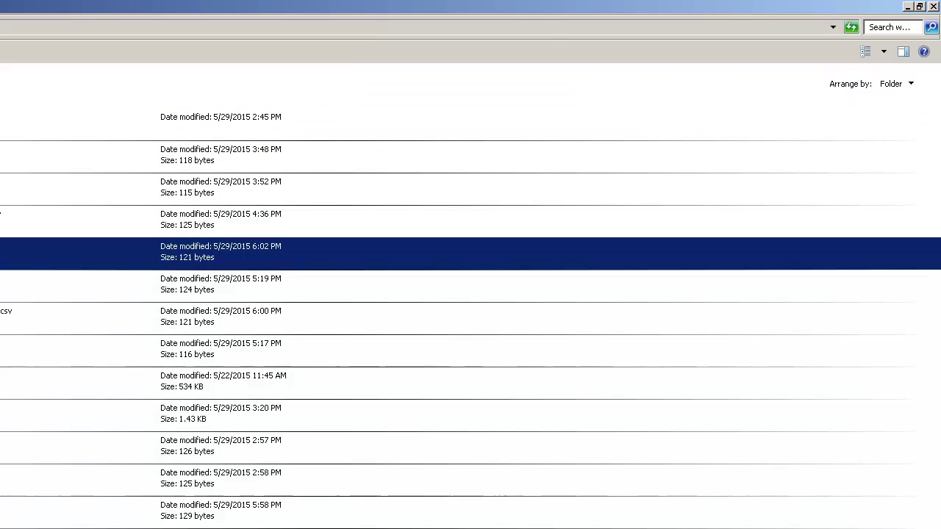